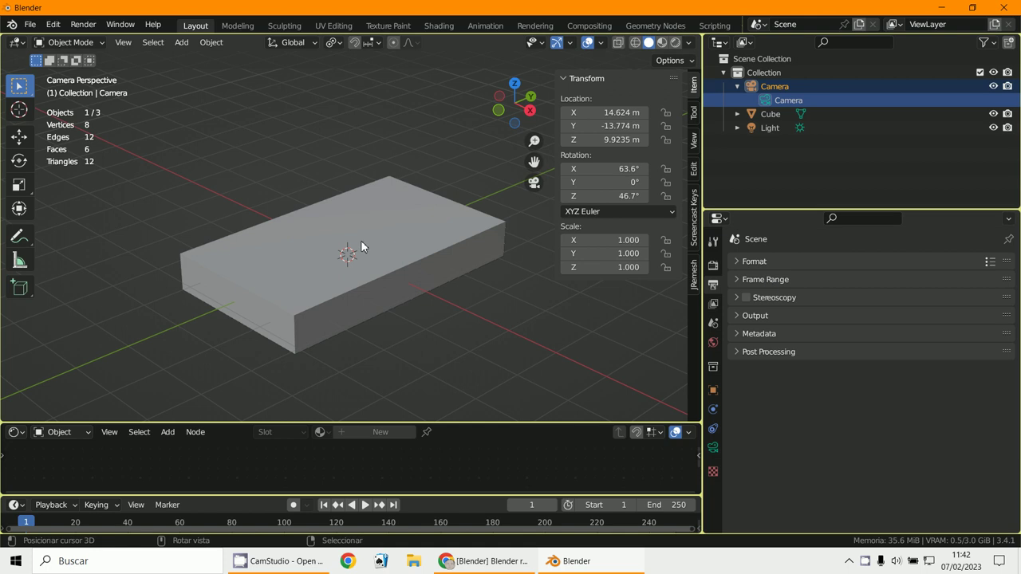
Leave the camera view and delete the existing camera from the scene.
scroll(361, 241, down, 5)
middle_drag(360, 240, 269, 258)
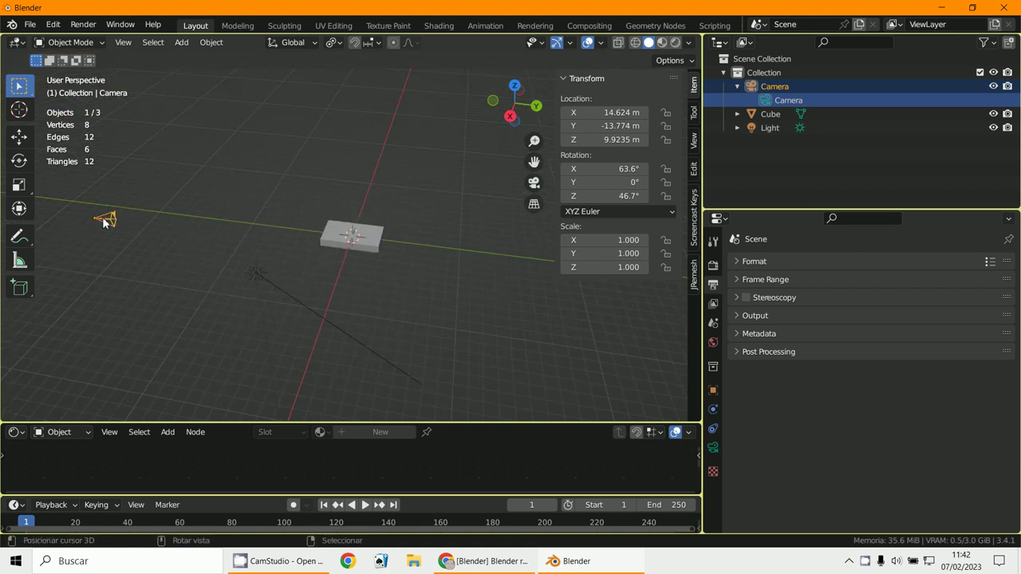
key(x)
click(103, 217)
Place the 3D cursor above the block at about X -0.66, Y 0.82, Z 3.59 m and add a new camera there.
middle_drag(132, 231, 277, 207)
click(345, 188)
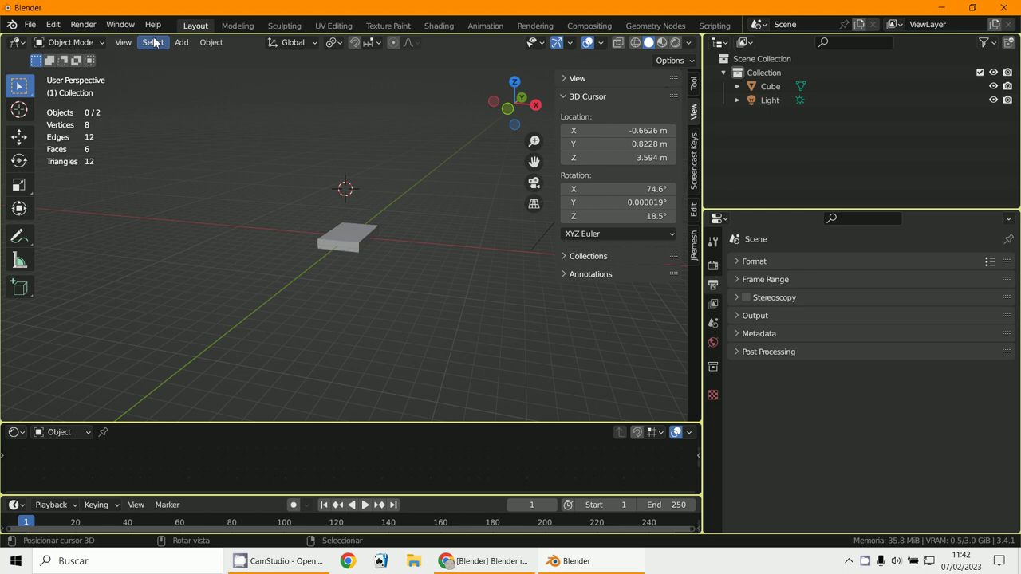
click(181, 42)
click(189, 262)
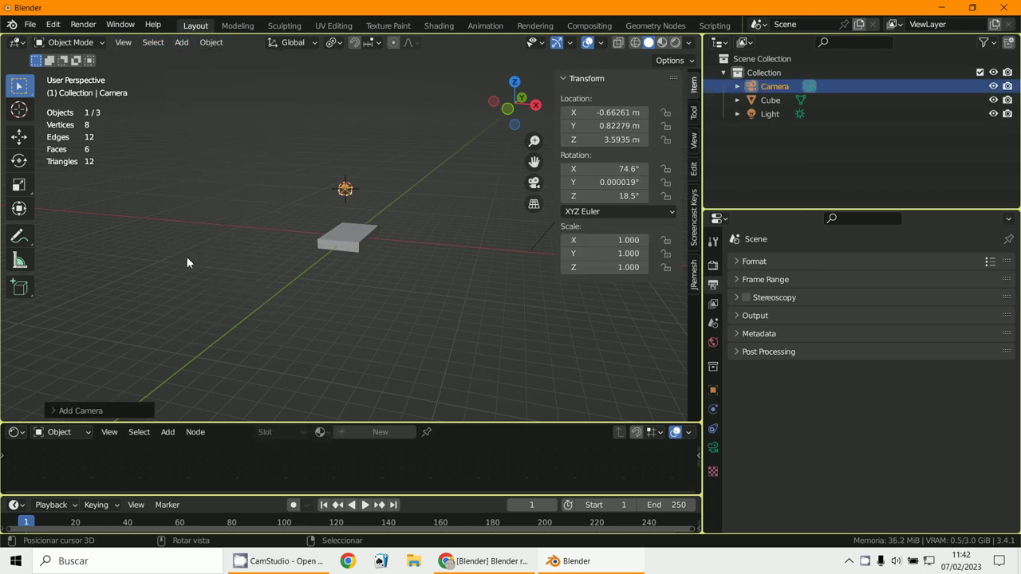
Look through the new camera and enable the Camera to View lock.
key(KP_0)
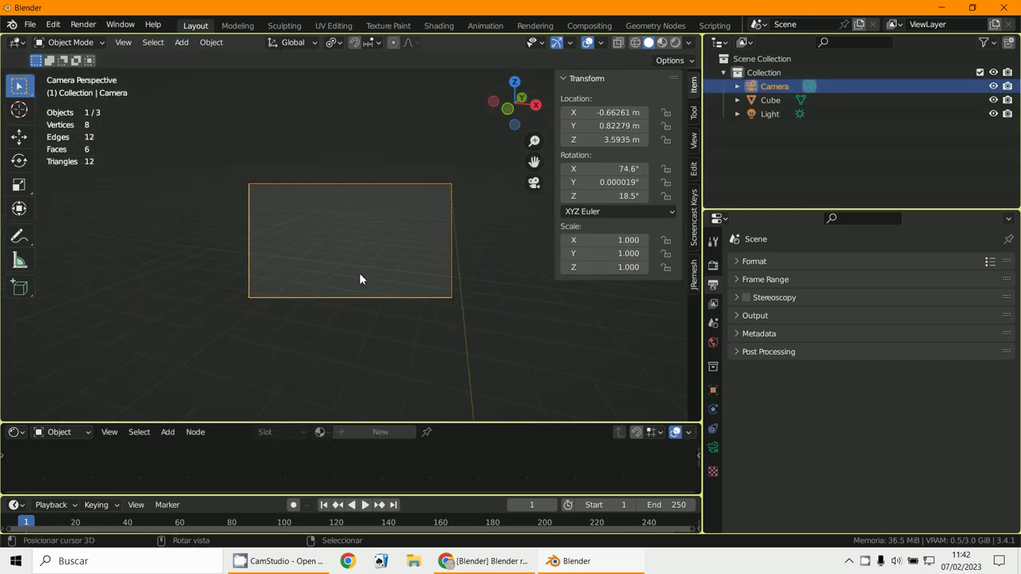
scroll(359, 276, down, 2)
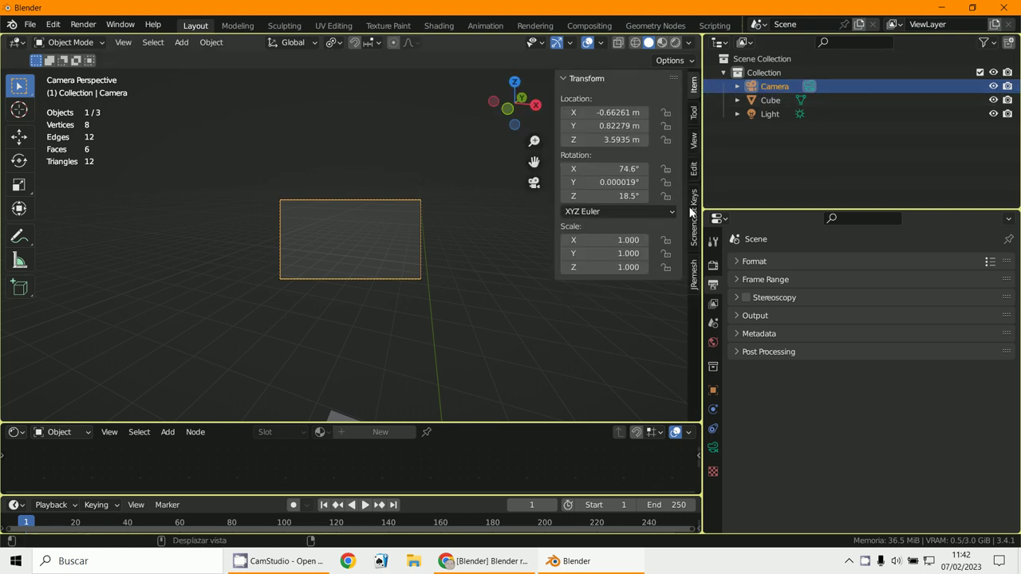
click(694, 140)
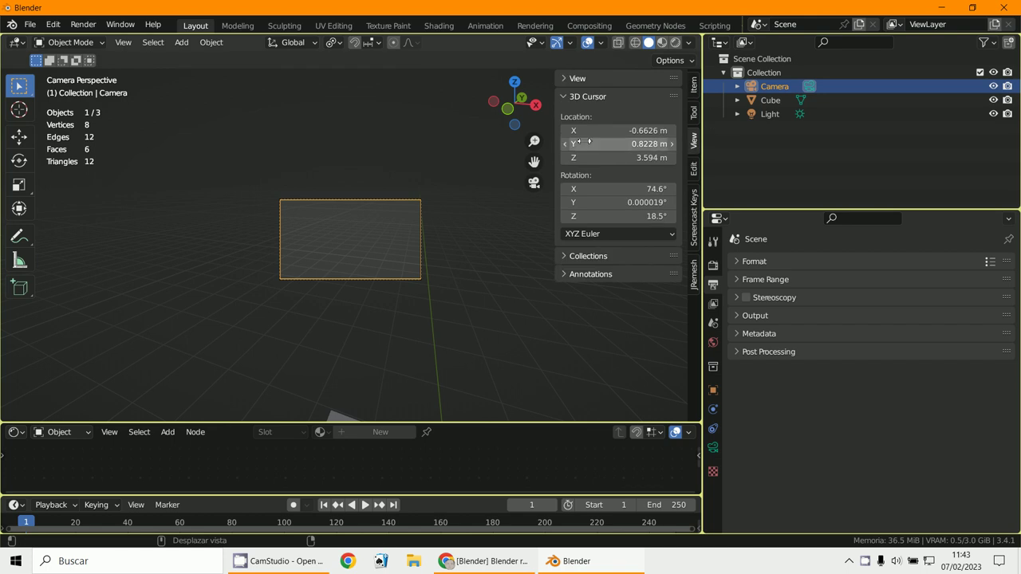
click(567, 79)
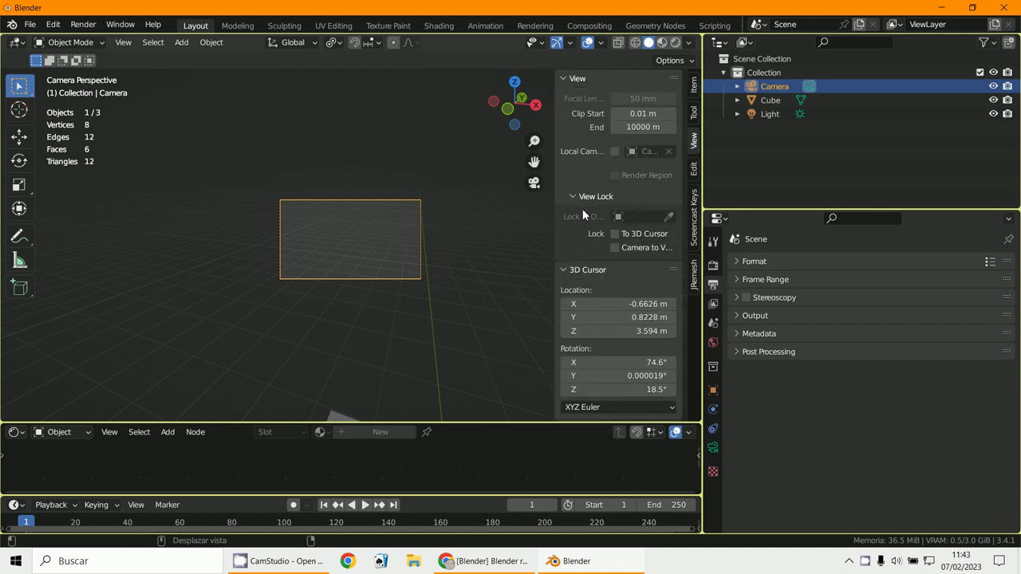
click(614, 248)
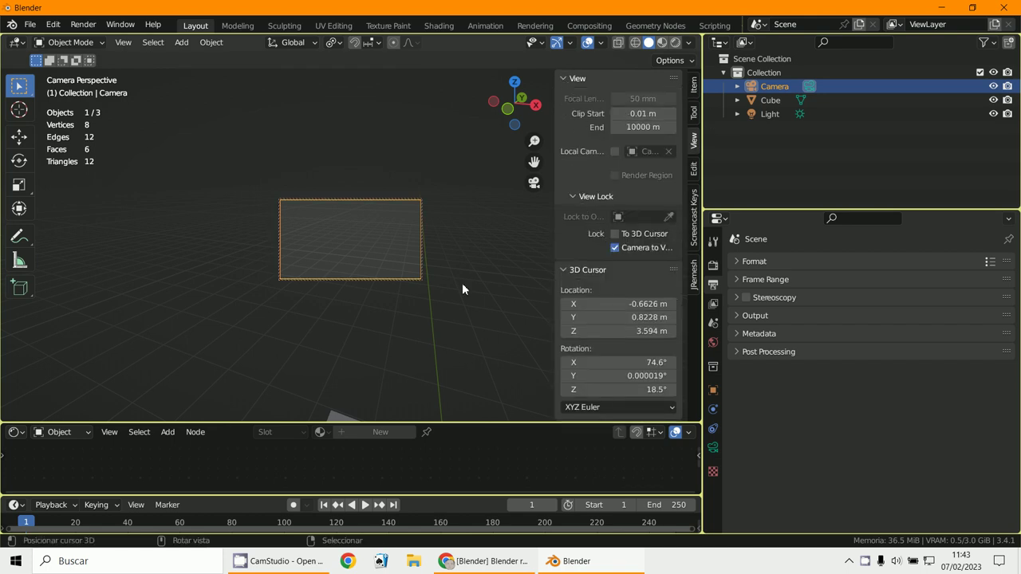
Pull back and orbit the locked camera until the whole block fits inside its frame, and disable the Camera to View lock.
scroll(448, 295, down, 5)
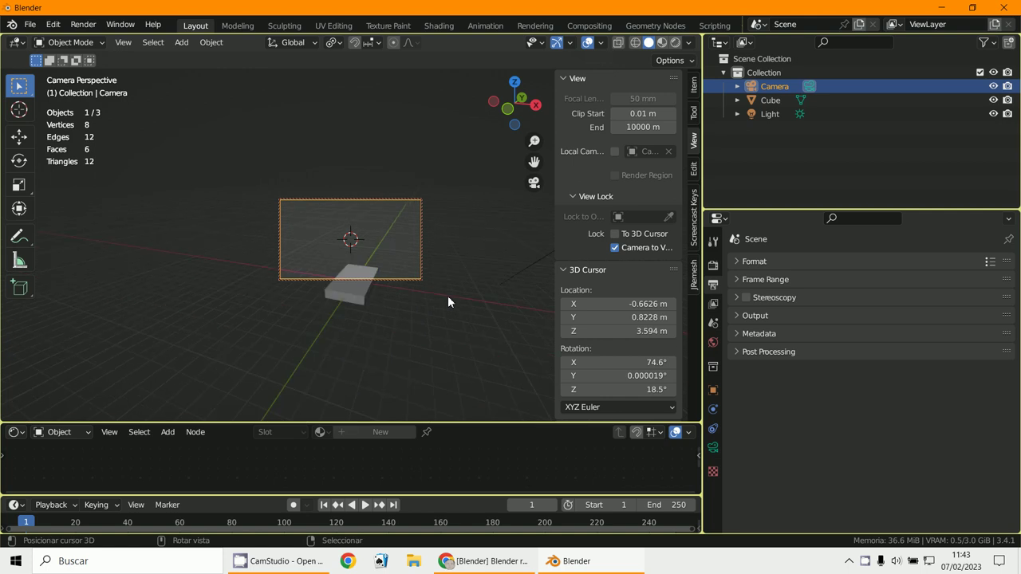
scroll(447, 295, down, 4)
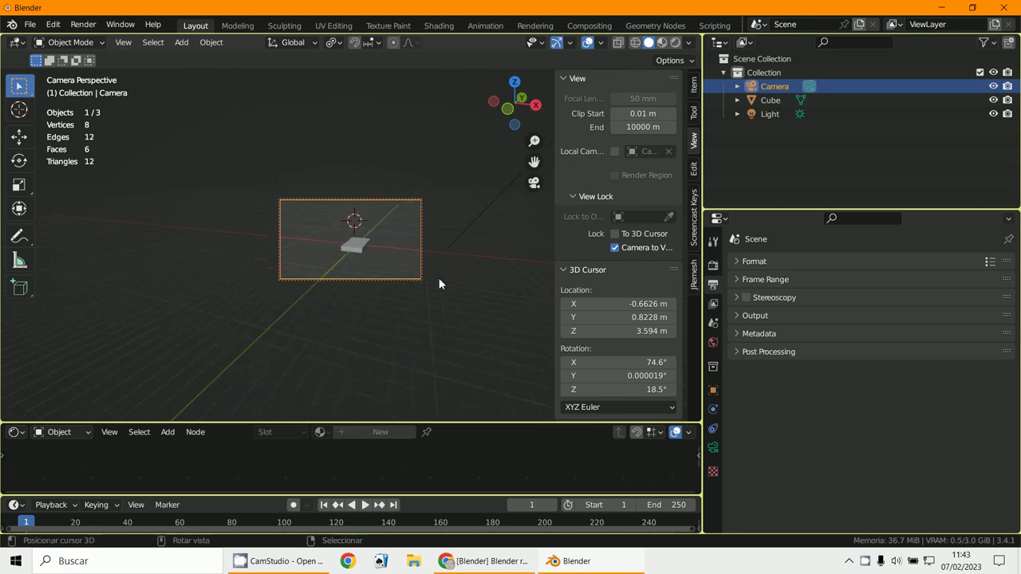
middle_drag(440, 282, 377, 288)
click(366, 283)
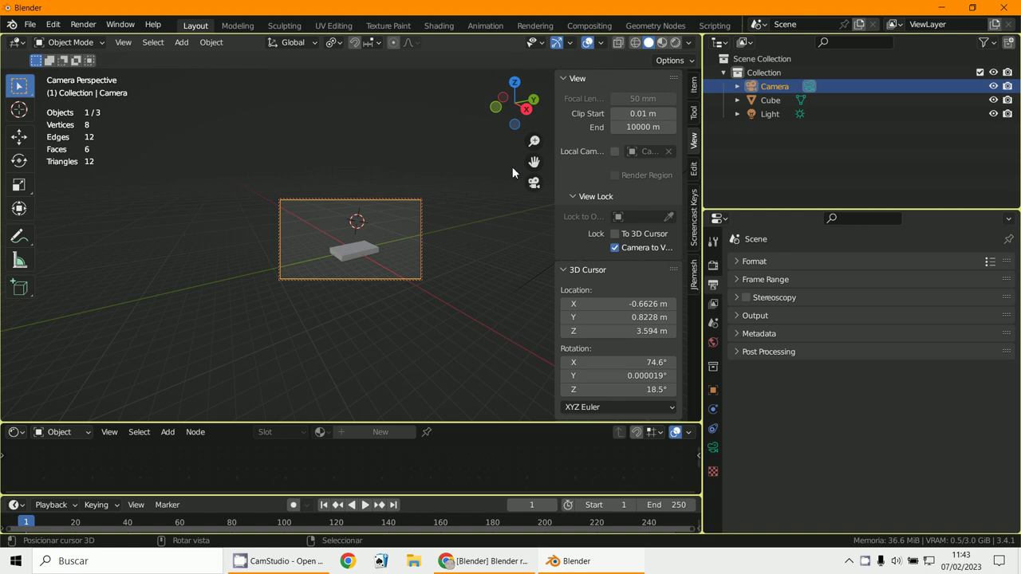
mouse_move(534, 162)
mouse_down()
mouse_move(531, 138)
mouse_move(533, 160)
mouse_up()
click(534, 182)
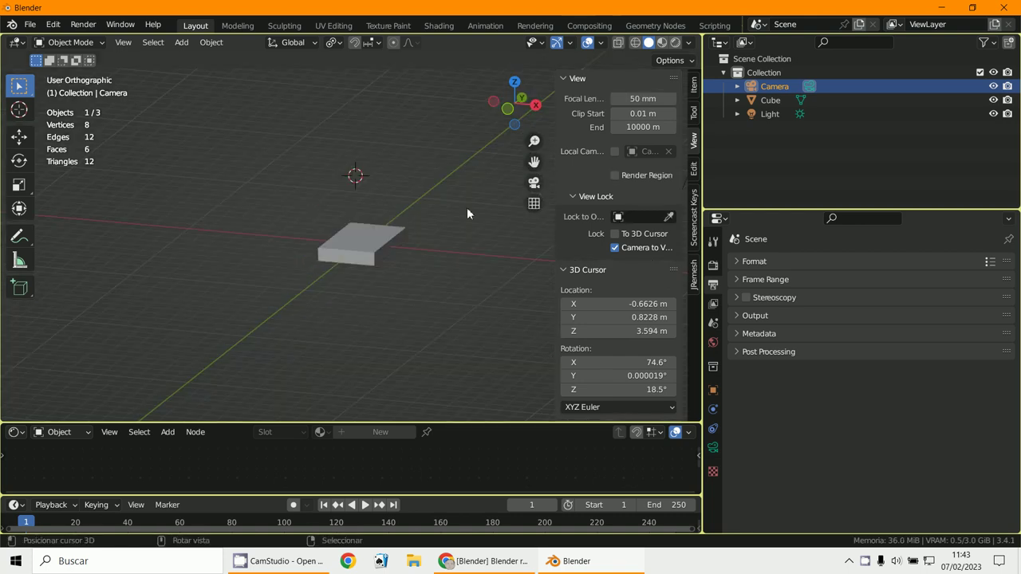
click(535, 183)
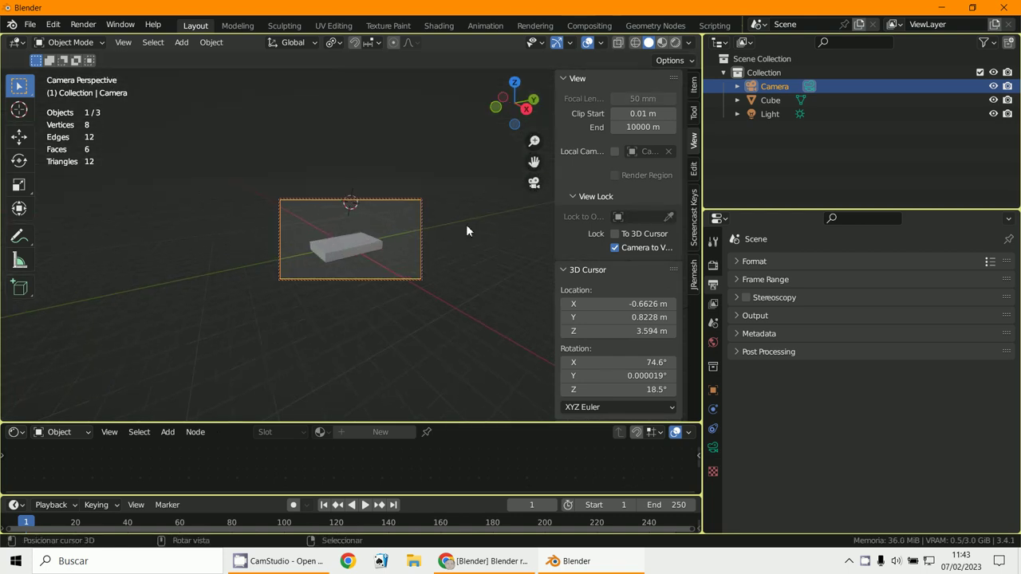
middle_drag(467, 230, 468, 267)
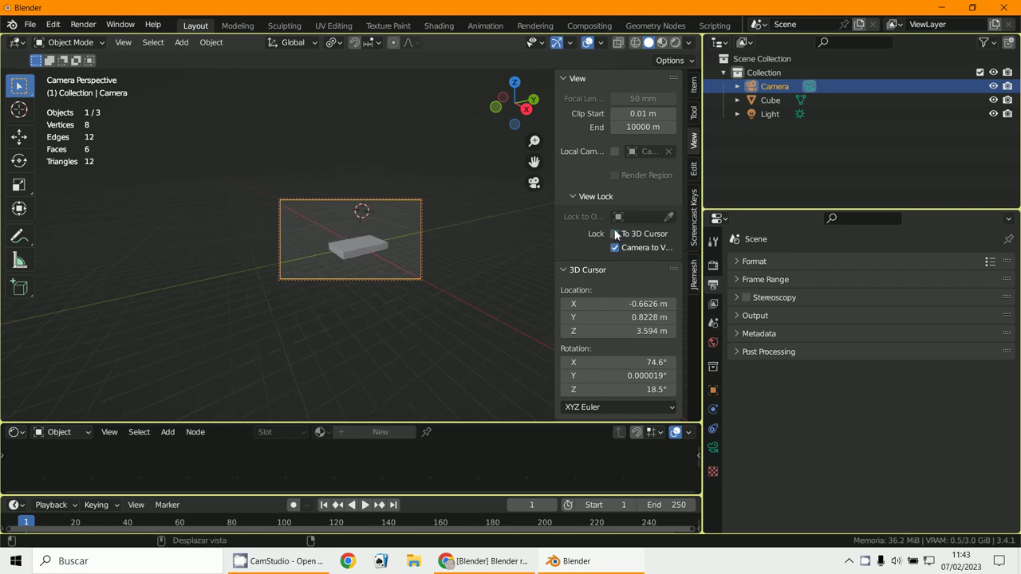
click(615, 248)
scroll(427, 272, up, 4)
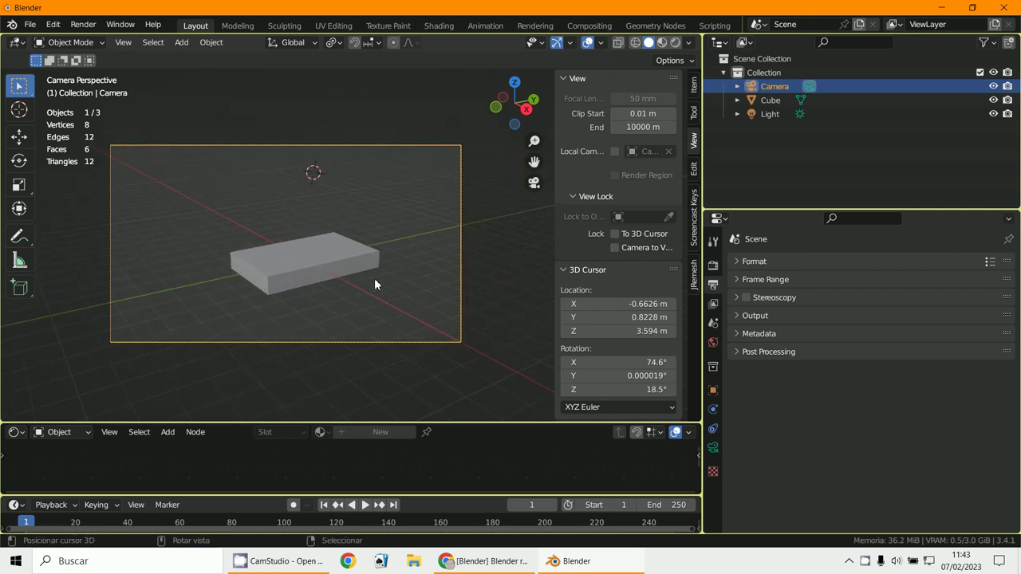
Set the render resolution scale to 100% and apply the HDTV 1080p format preset.
click(738, 263)
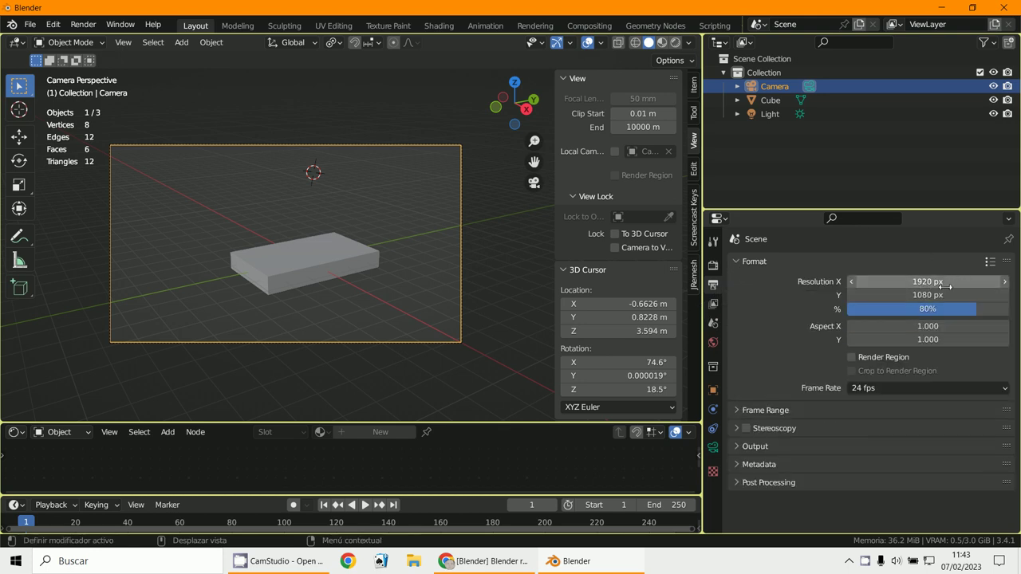
drag(945, 285, 978, 308)
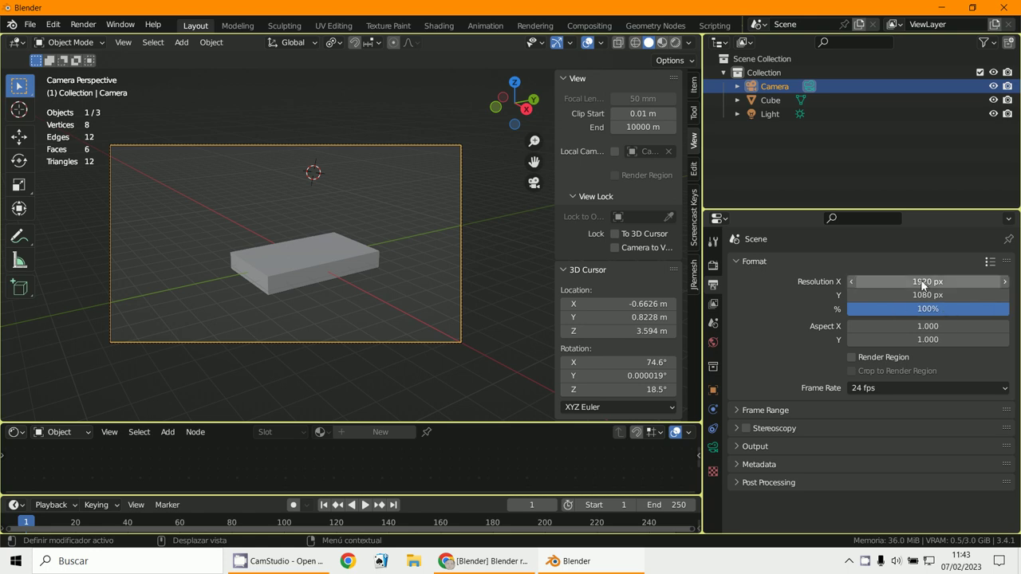
click(990, 262)
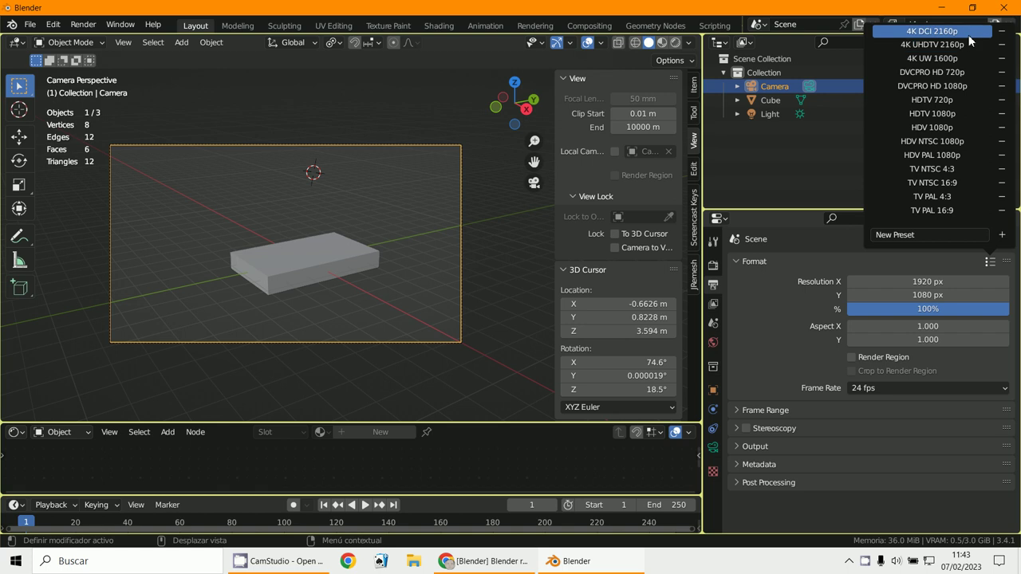
click(932, 114)
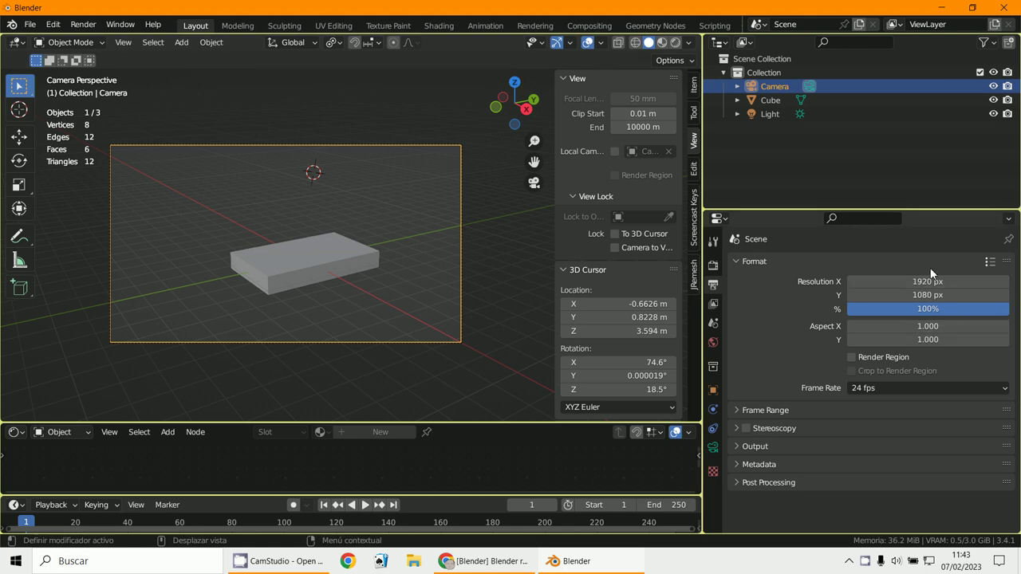
Render the scene through the camera and minimize the render window.
click(990, 262)
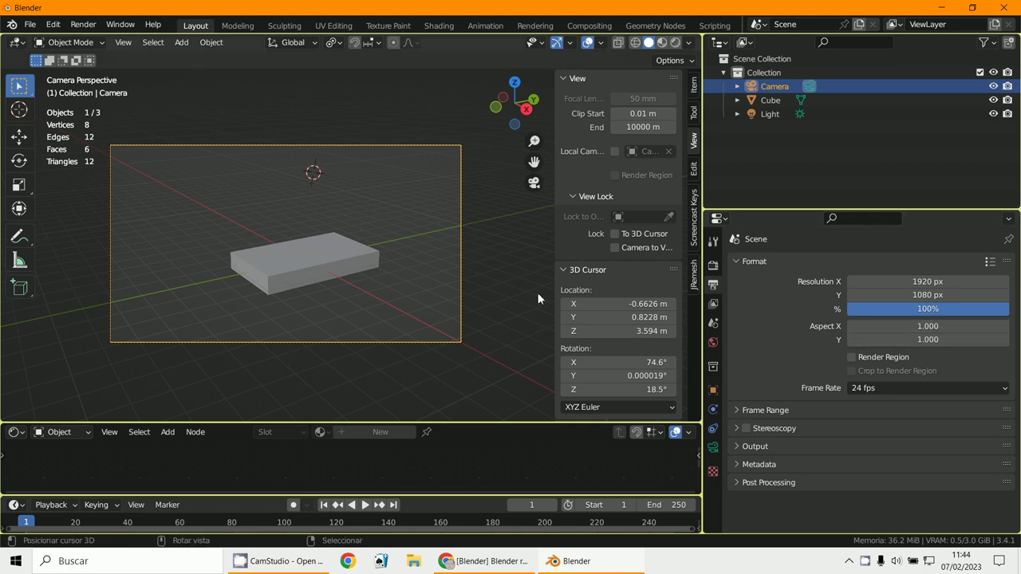
key(F12)
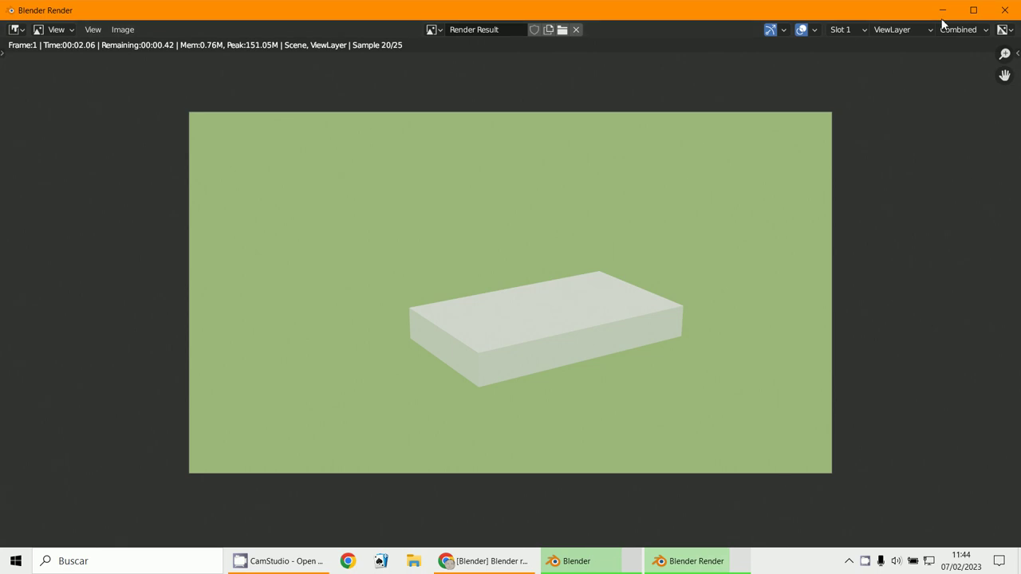
click(942, 10)
Set the render format's Aspect X to 2 and render the scene again.
click(924, 328)
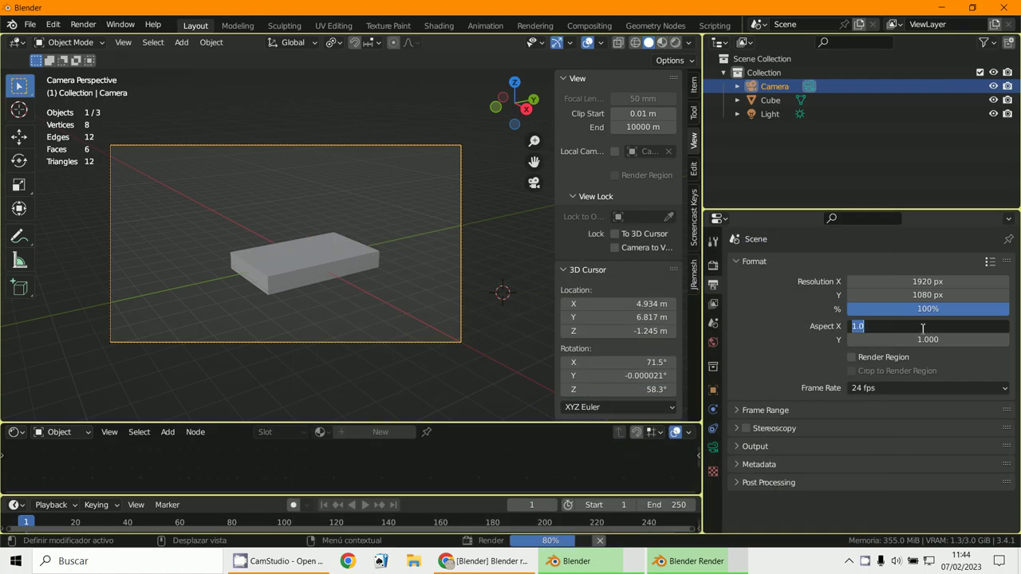
text(2)
key(Return)
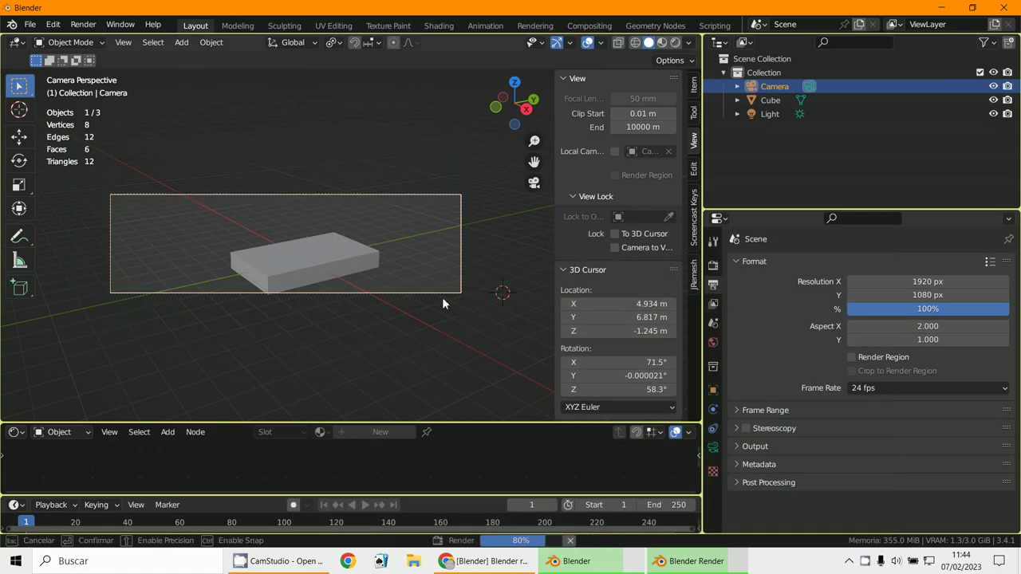
key(F12)
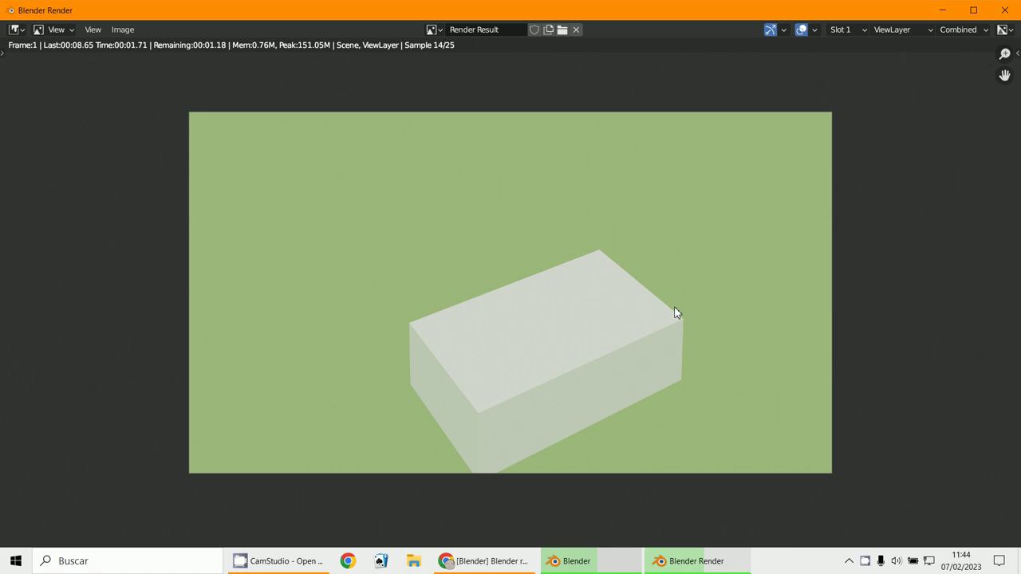
click(943, 10)
Restore Aspect X to 1, and try the HDTV 720p and HDTV 1080p format presets.
click(915, 327)
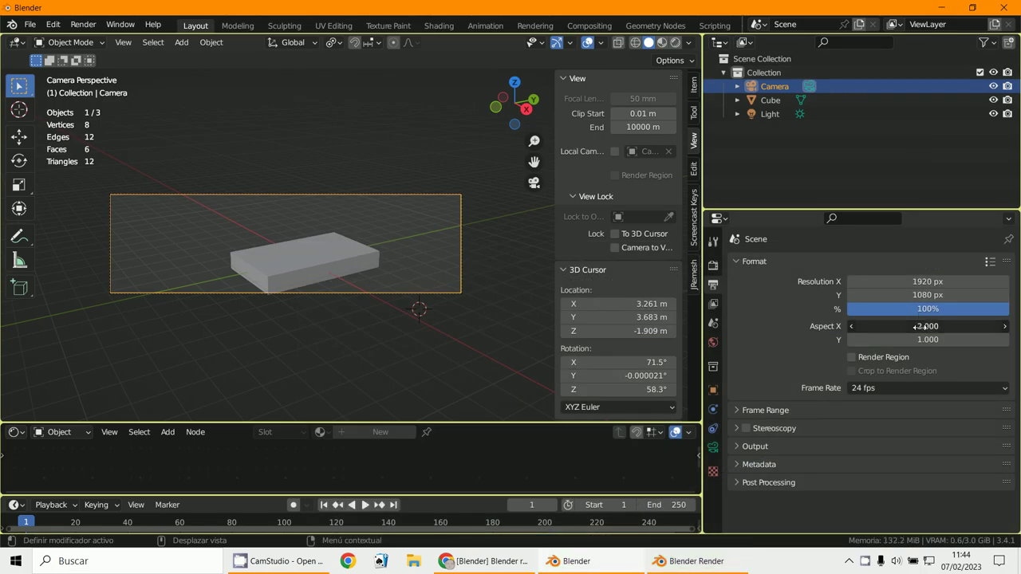
key(Return)
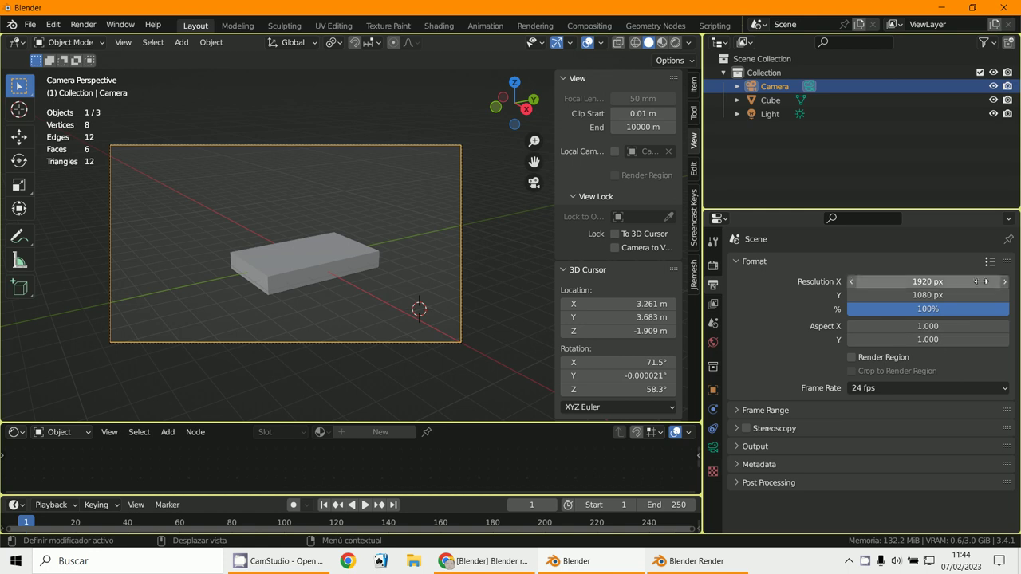
click(989, 261)
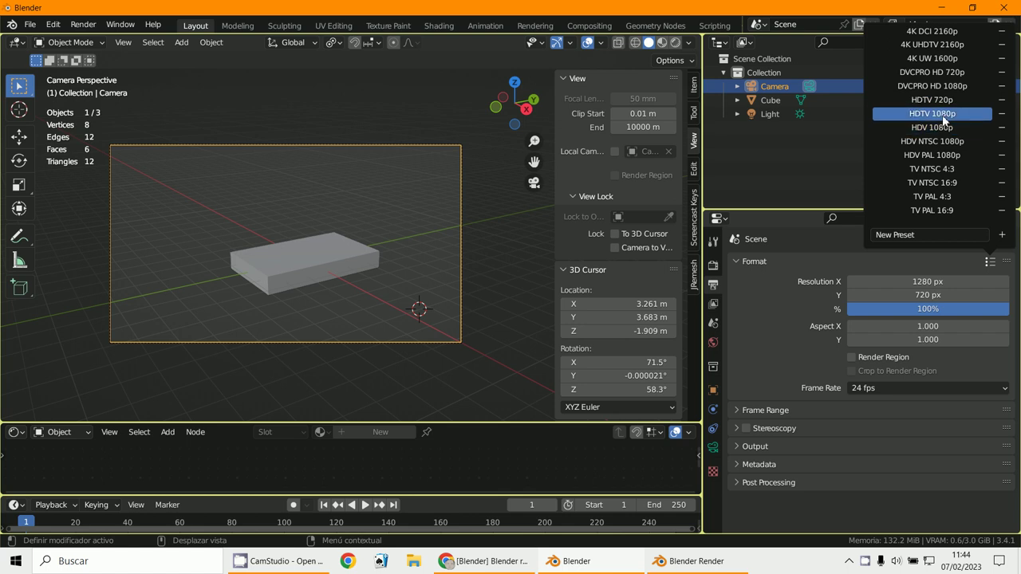
click(943, 117)
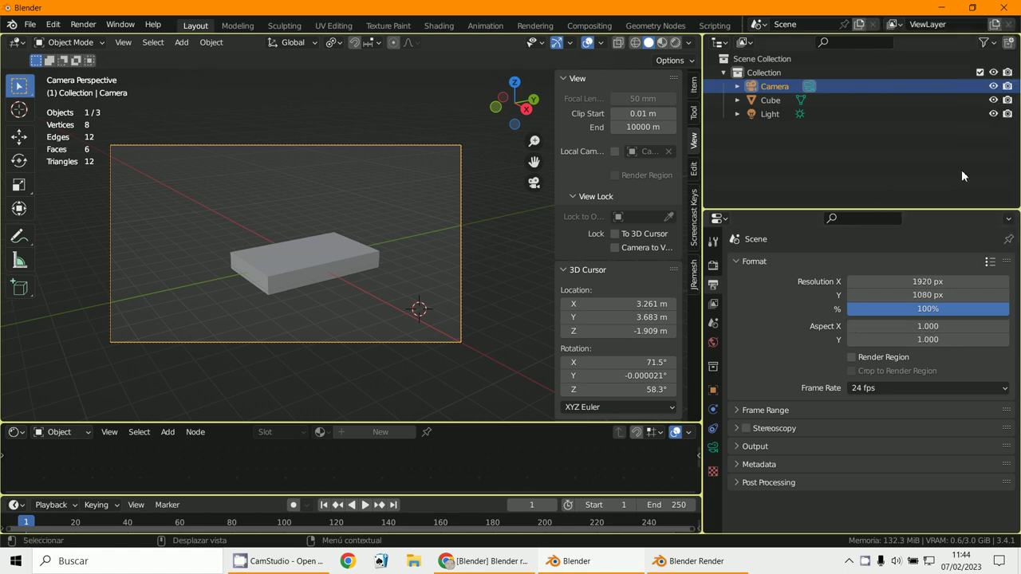
Try the HDV NTSC 1080p, TV PAL 4:3 and TV NTSC 16:9 format presets on the camera frame.
click(990, 263)
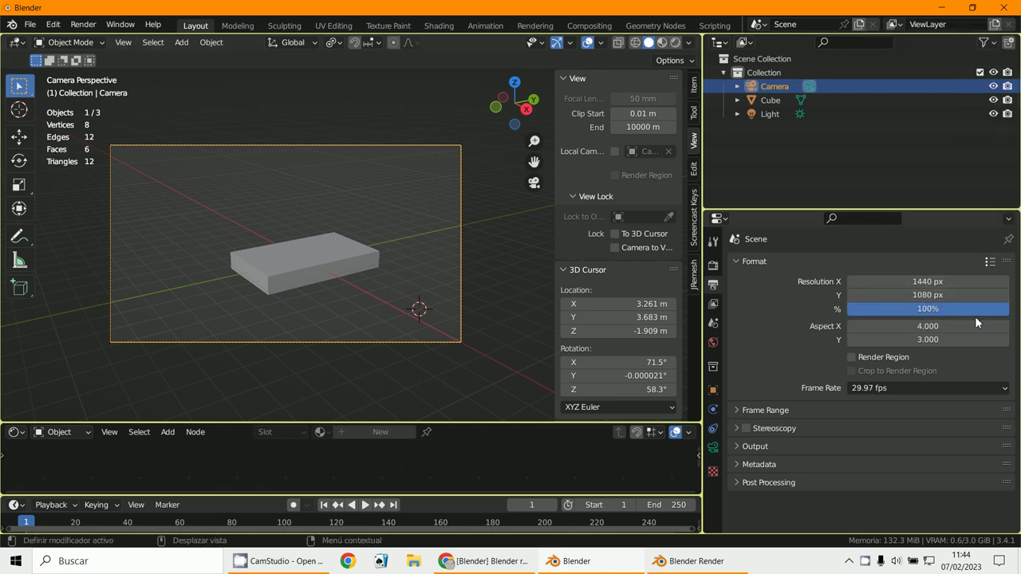
click(990, 264)
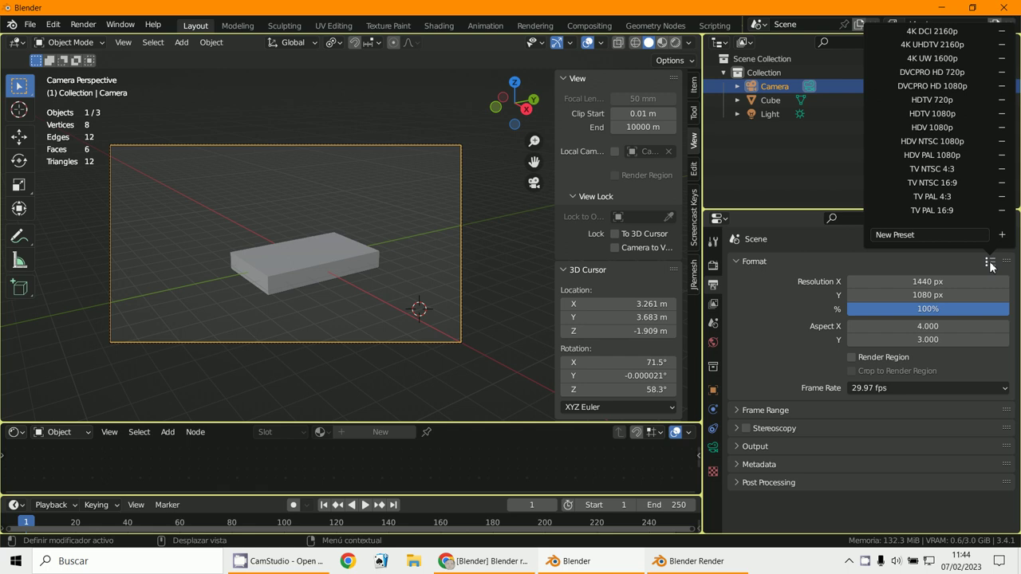
click(949, 198)
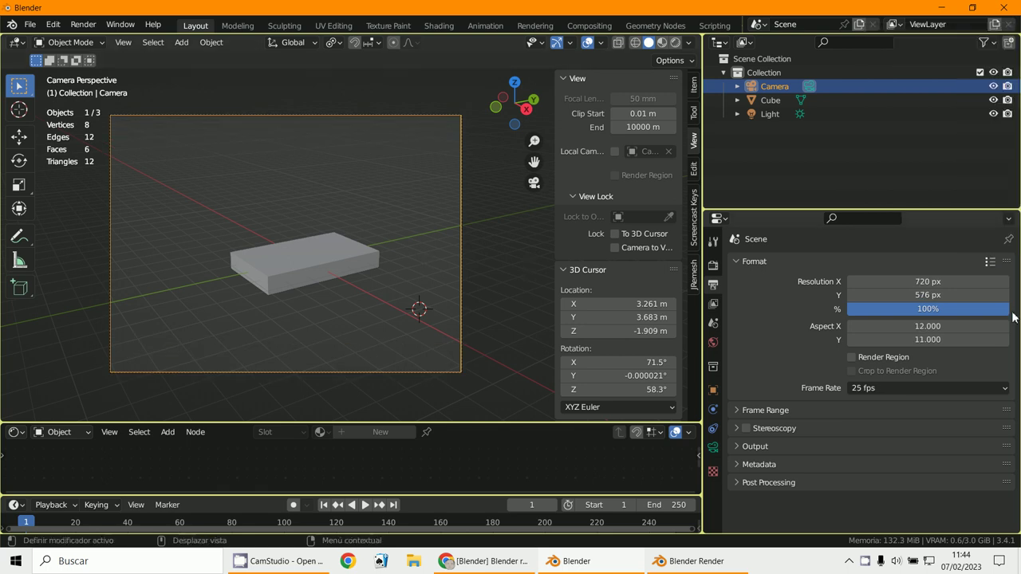
click(990, 263)
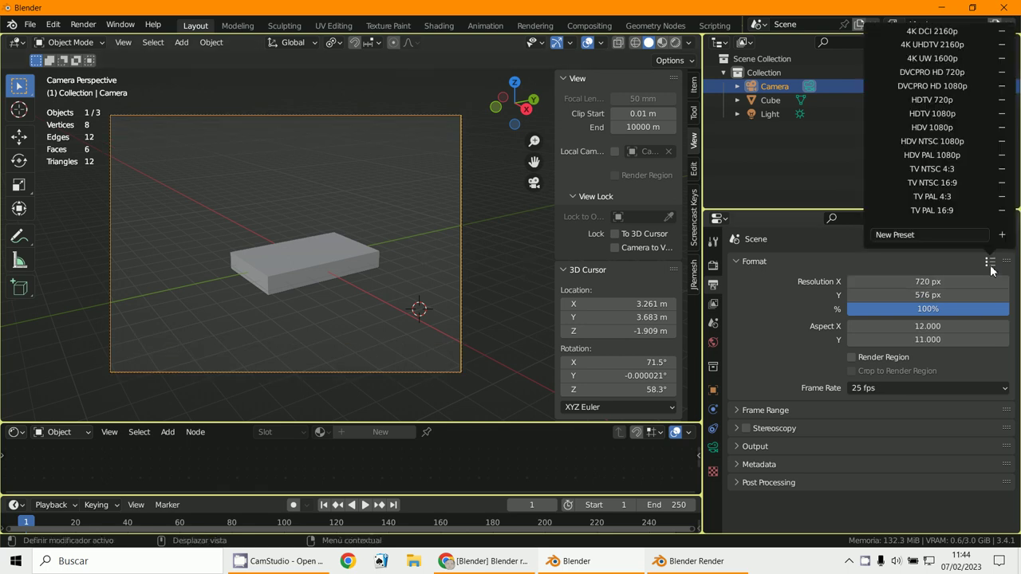
click(941, 188)
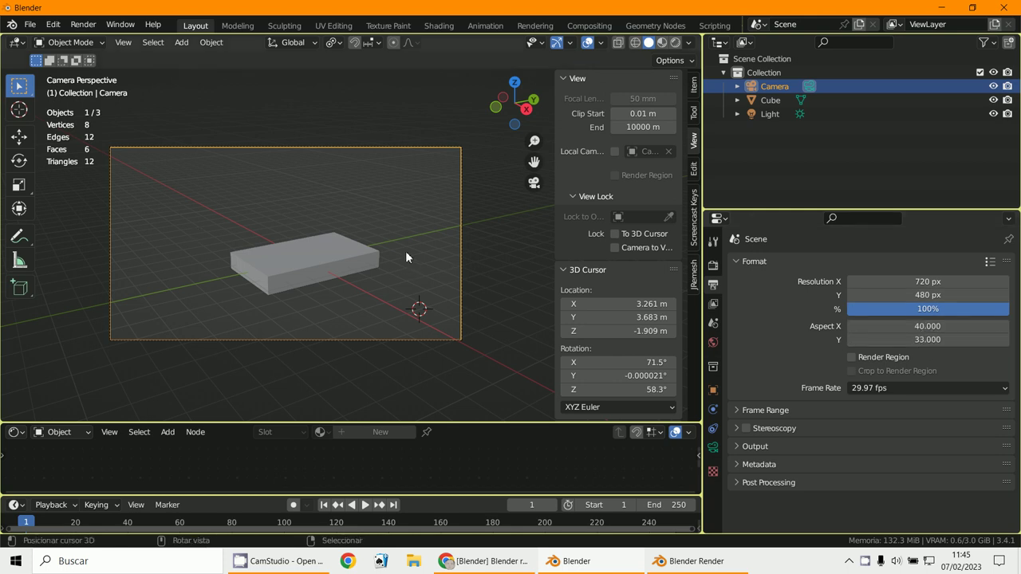
Apply the DVCPRO HD 1080p preset to the render format.
click(991, 261)
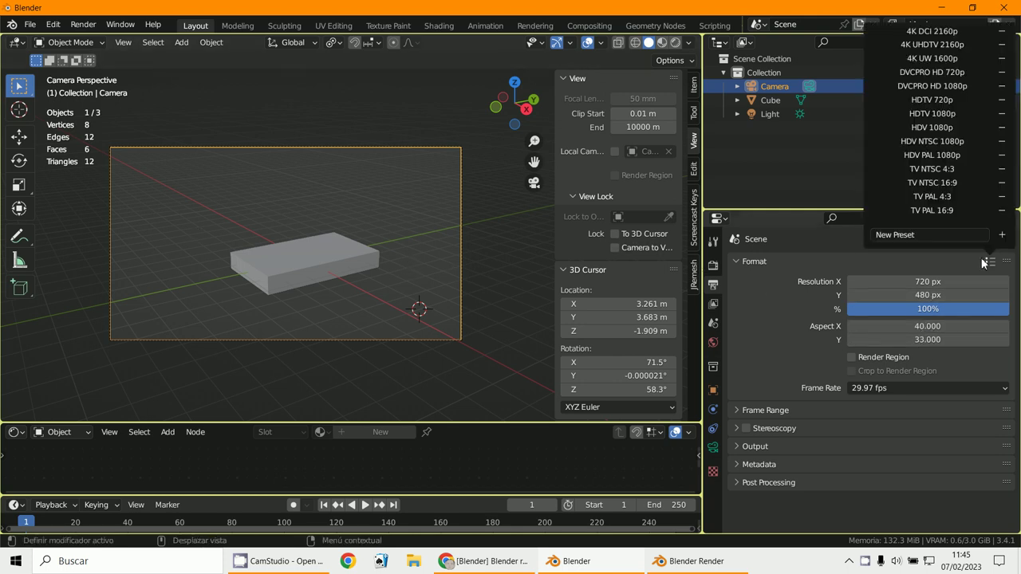
click(962, 87)
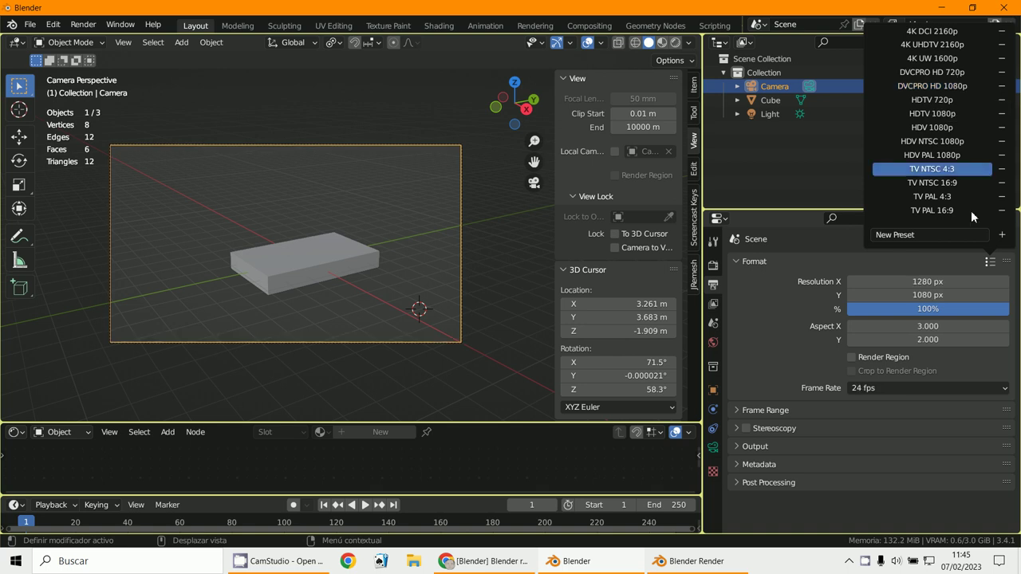
Apply the HDTV 1080p preset to the render format to restore 1920 × 1080 px with a 1:1 pixel aspect.
click(990, 262)
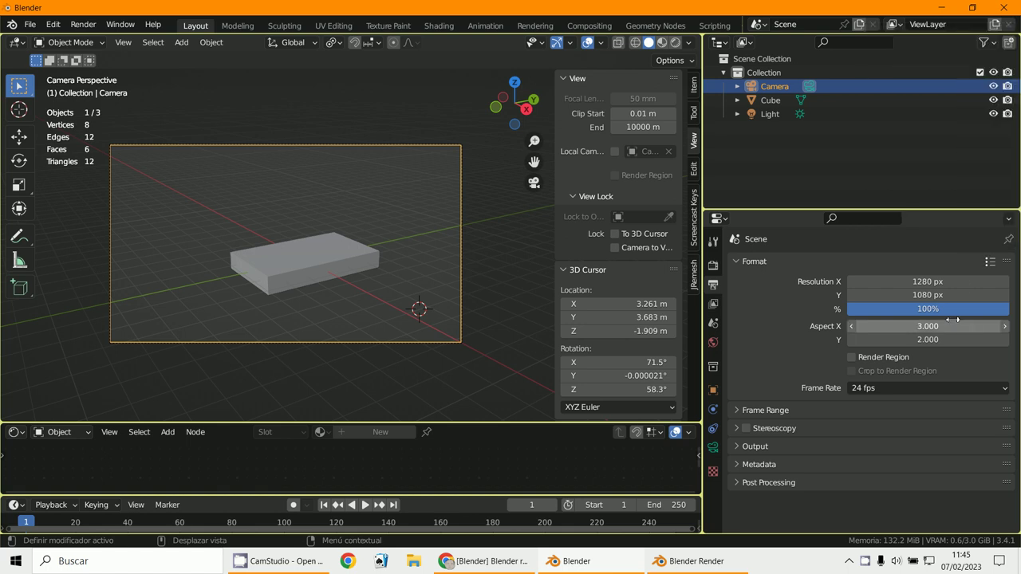
click(990, 261)
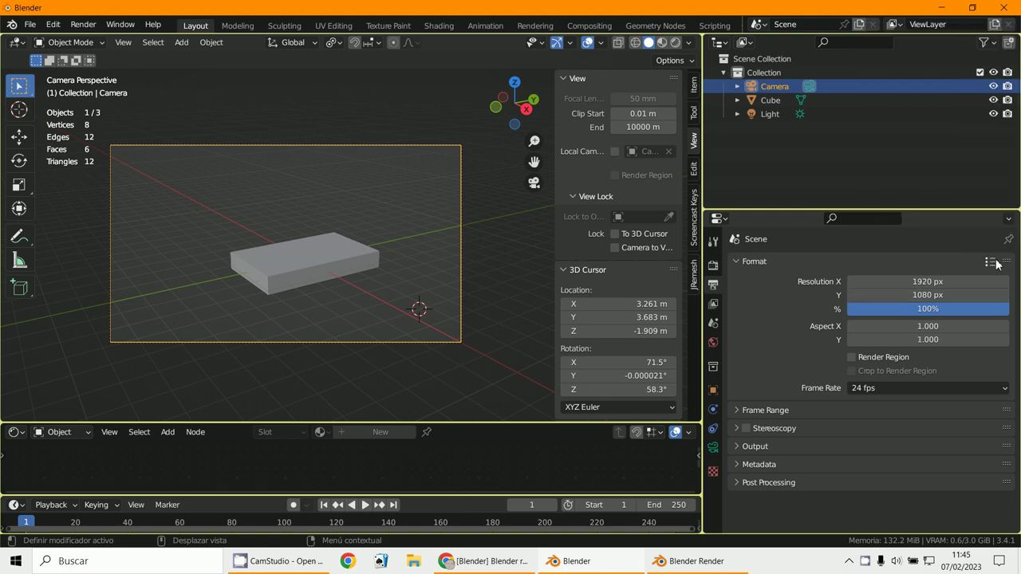
click(990, 261)
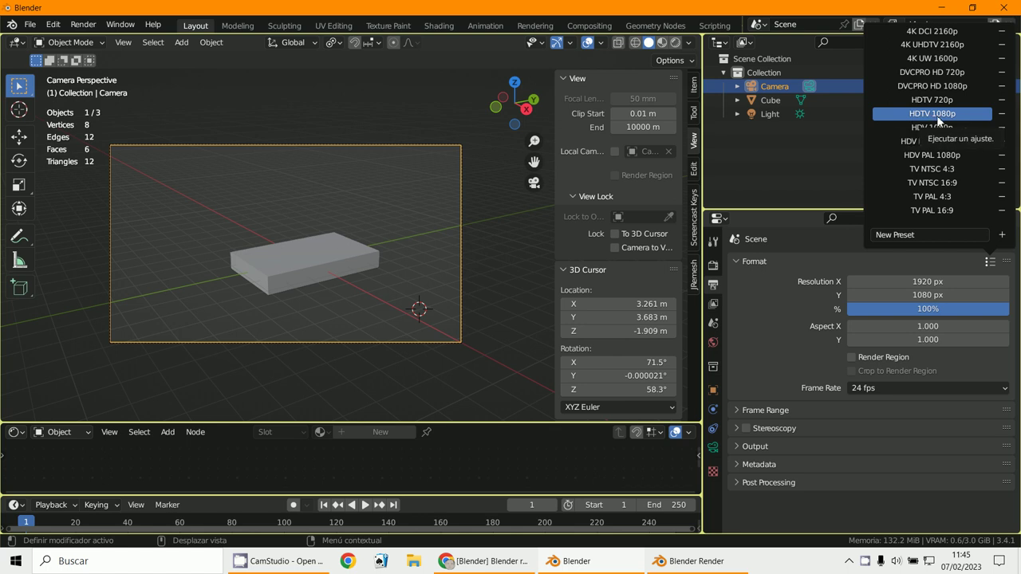
click(942, 115)
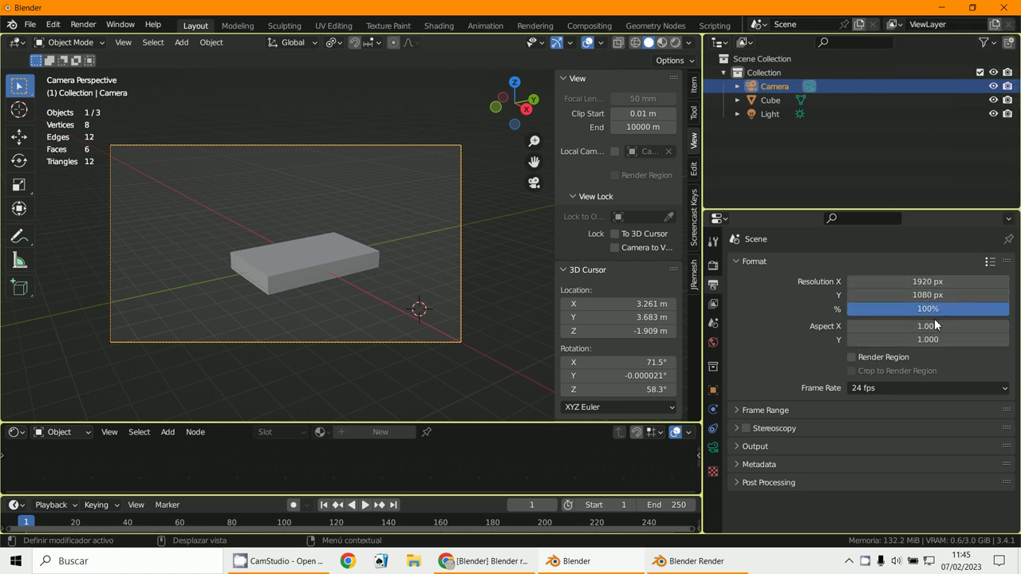
Reduce the render format's resolution percentage to 50% and render the scene to check the smaller image.
drag(945, 313, 888, 317)
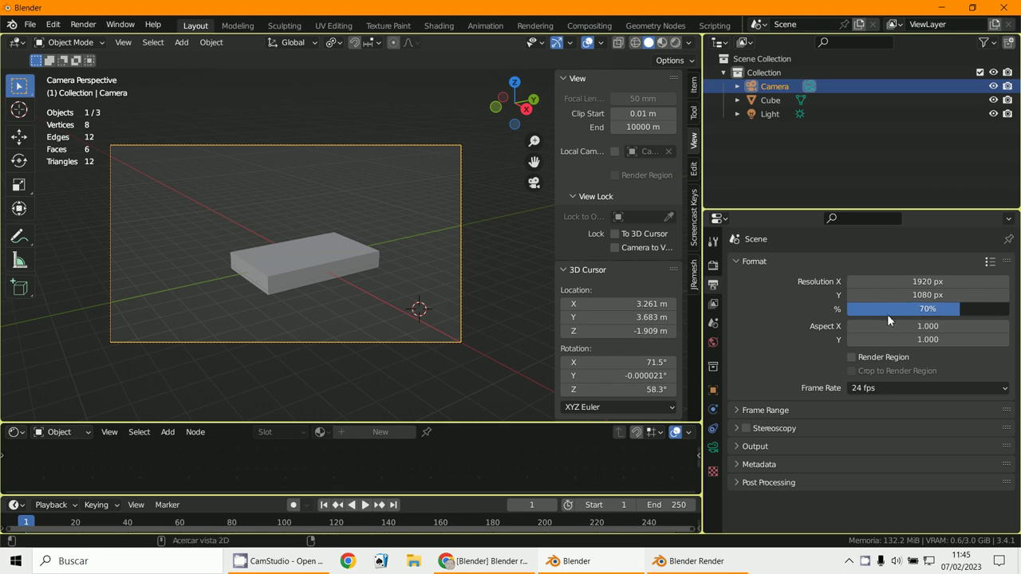
shift+right_click(395, 284)
key(F12)
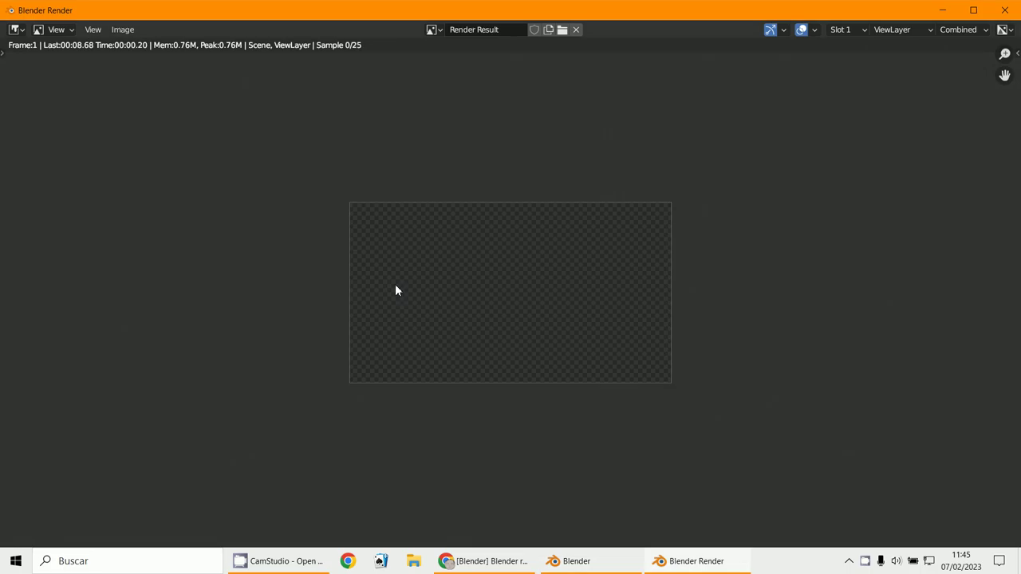
scroll(509, 387, up, 2)
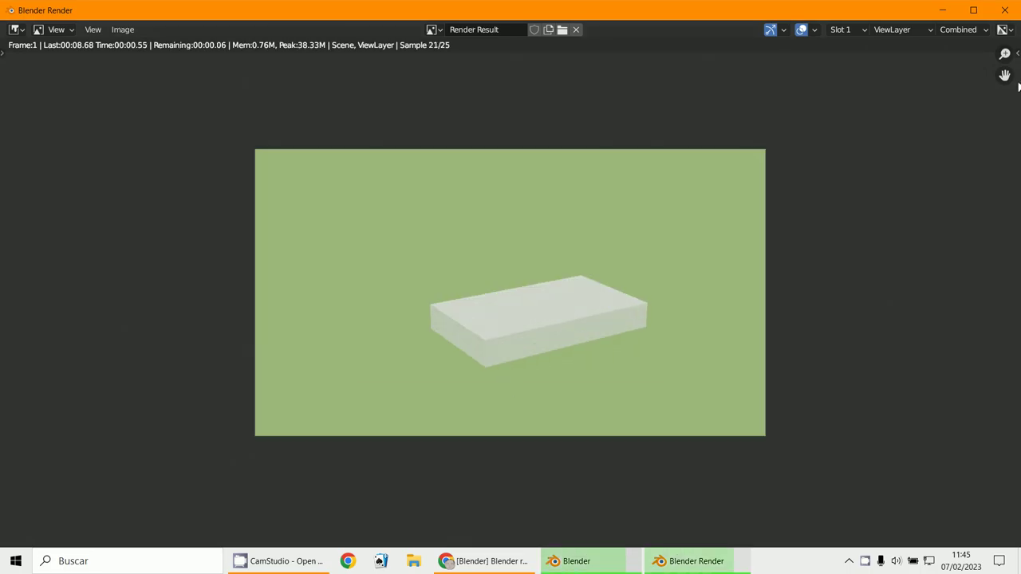
click(942, 10)
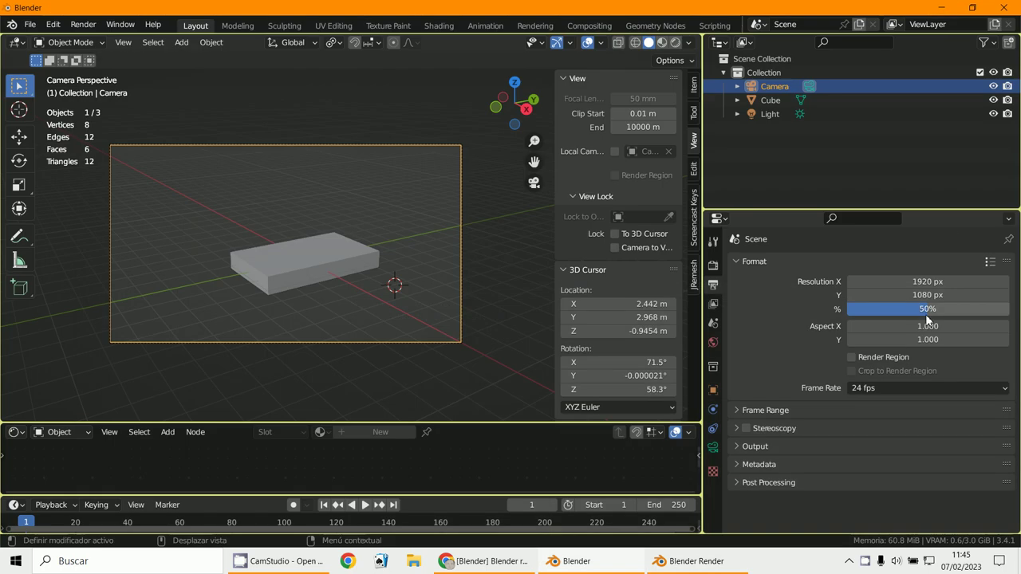
Set the render format's resolution percentage back to 100%, and lower it to 70%.
click(926, 311)
text(100)
key(Return)
drag(1011, 328, 983, 321)
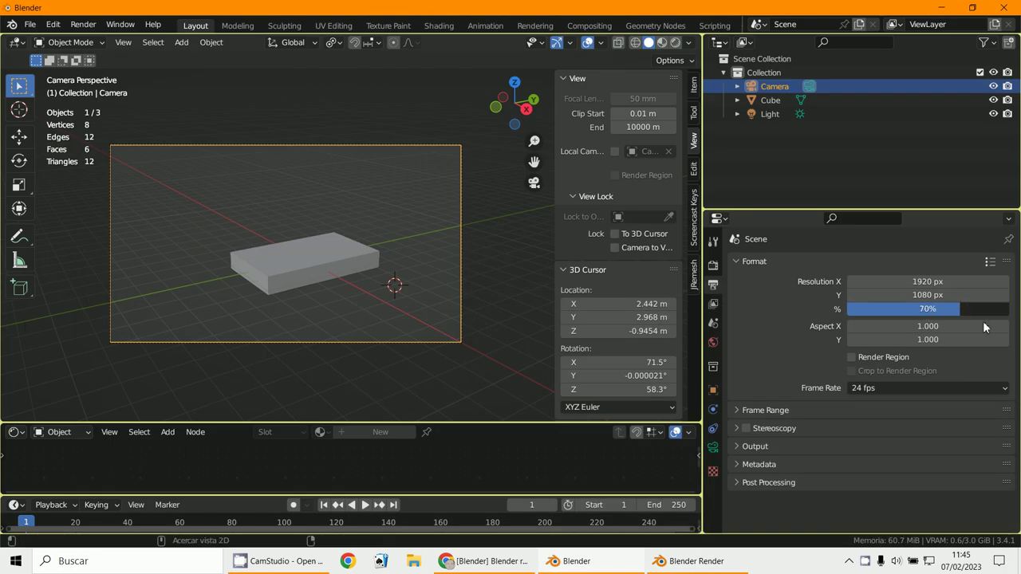